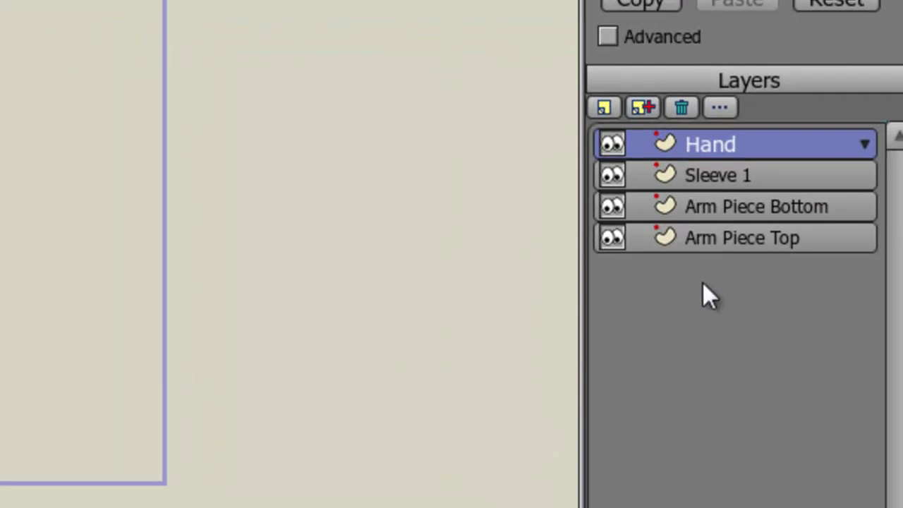
# Step: Select the Hand, Sleeve 1, Arm Piece Bottom and Arm Piece Top layers together
pyautogui.click(710, 175)
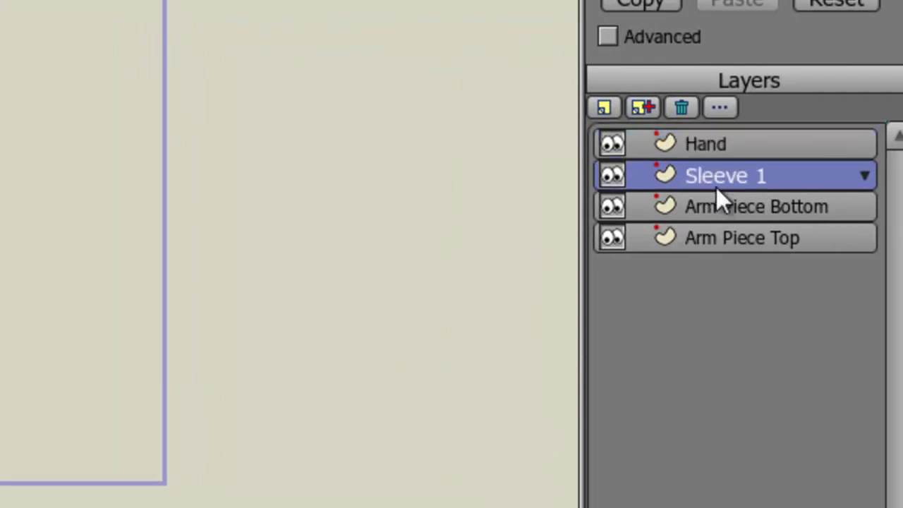
pyautogui.click(720, 206)
pyautogui.click(734, 240)
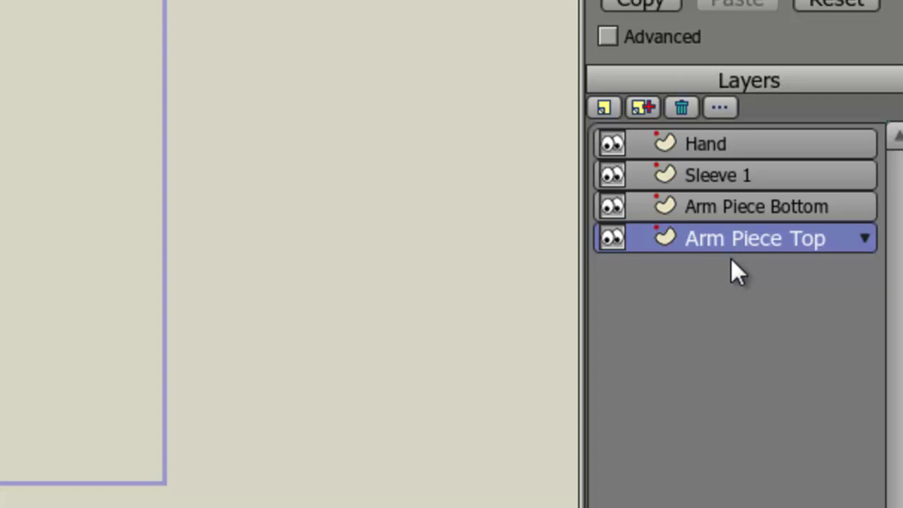
pyautogui.click(736, 206)
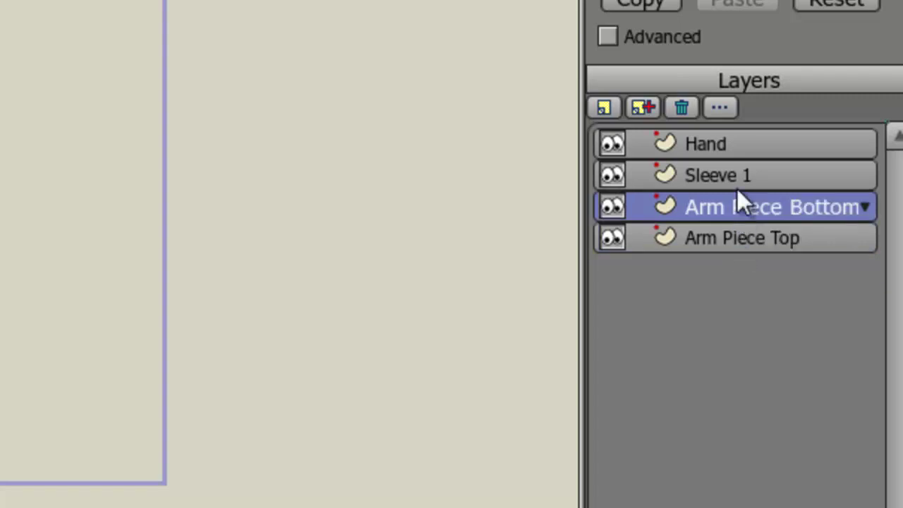
pyautogui.click(737, 182)
pyautogui.click(736, 146)
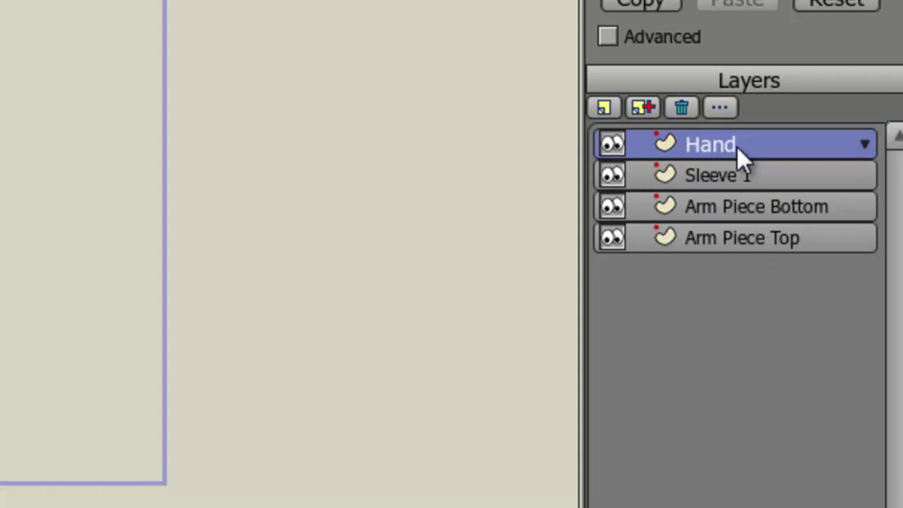
pyautogui.moveTo(737, 148); pyautogui.dragTo(565, 134)
# Step: Add a new bone layer and rename it 'Bone'
pyautogui.click(605, 109)
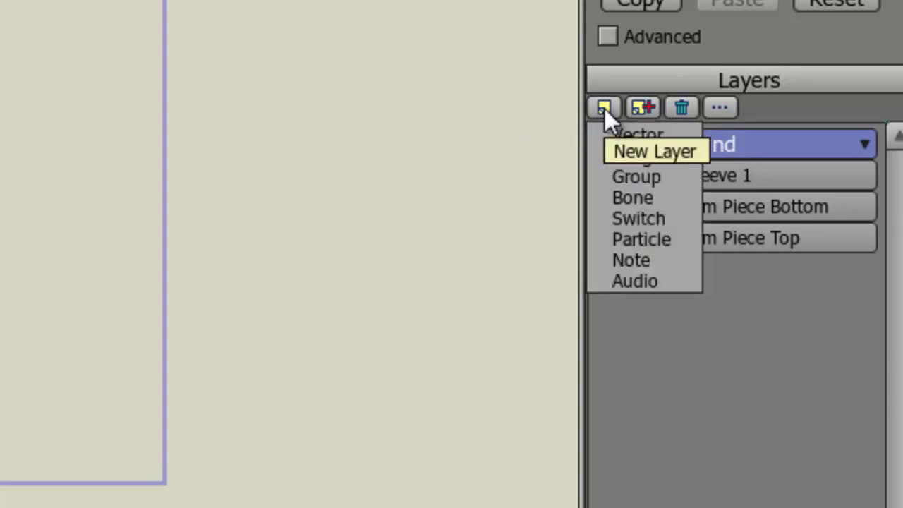
pyautogui.click(630, 203)
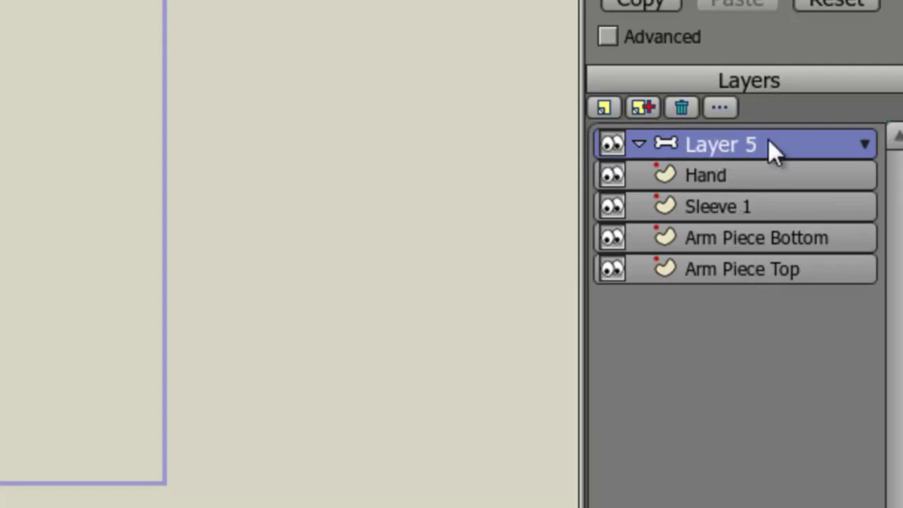
pyautogui.doubleClick(729, 145)
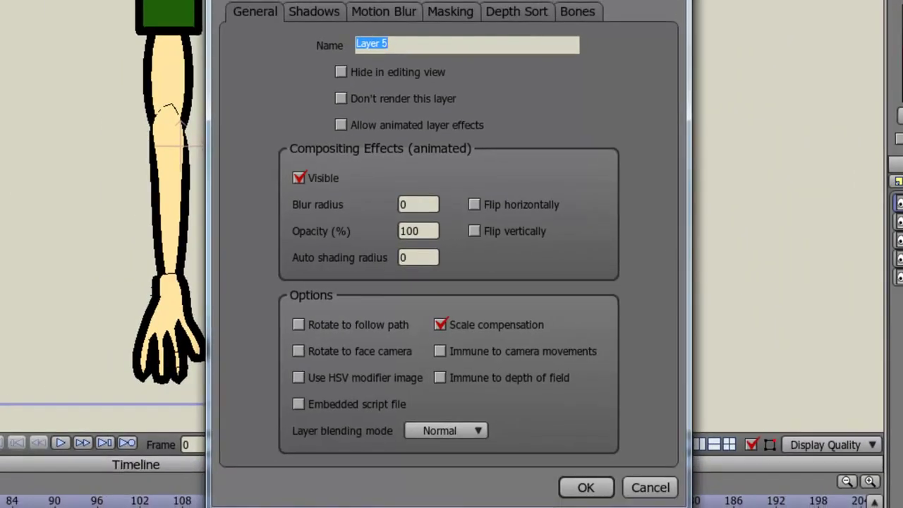
pyautogui.write('Bone')
pyautogui.click(586, 488)
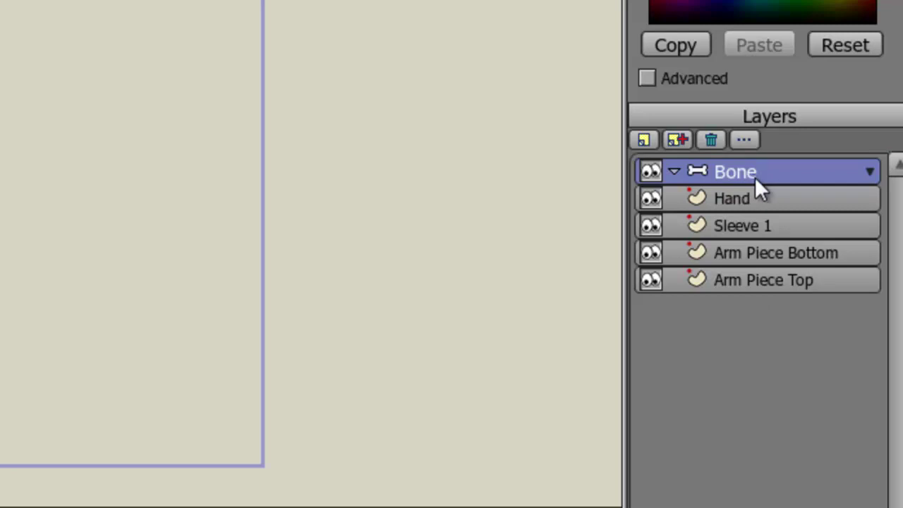
# Step: Select Hand through Arm Piece Top and drop all four layers into the Bone layer
pyautogui.click(760, 201)
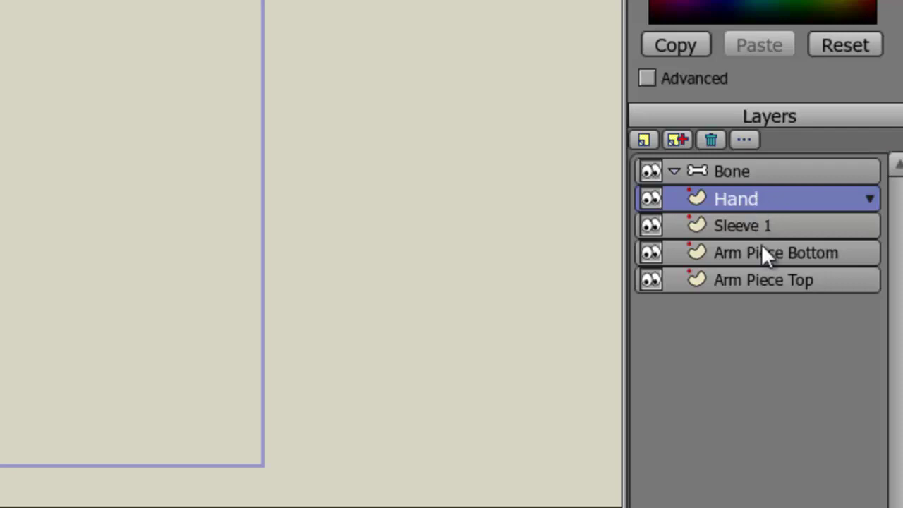
pyautogui.keyDown('shift'); pyautogui.click(758, 279); pyautogui.keyUp('shift')
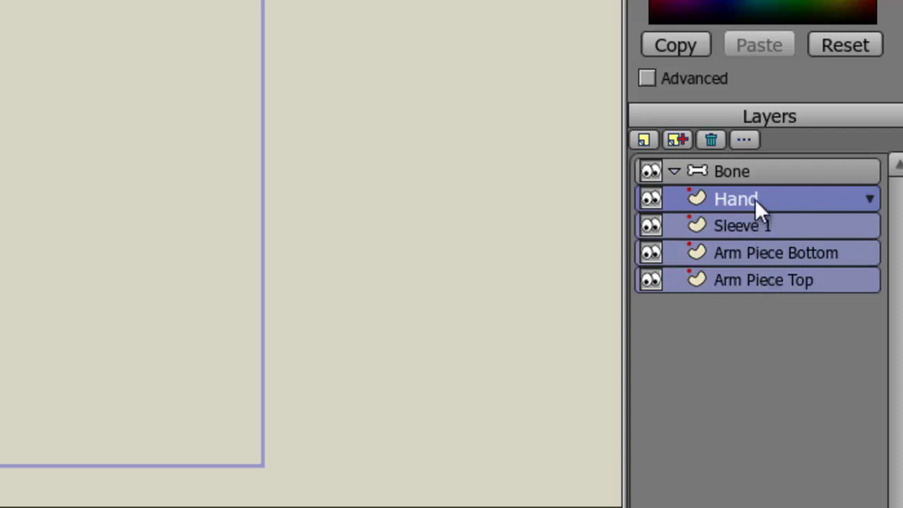
pyautogui.moveTo(755, 199); pyautogui.dragTo(752, 181)
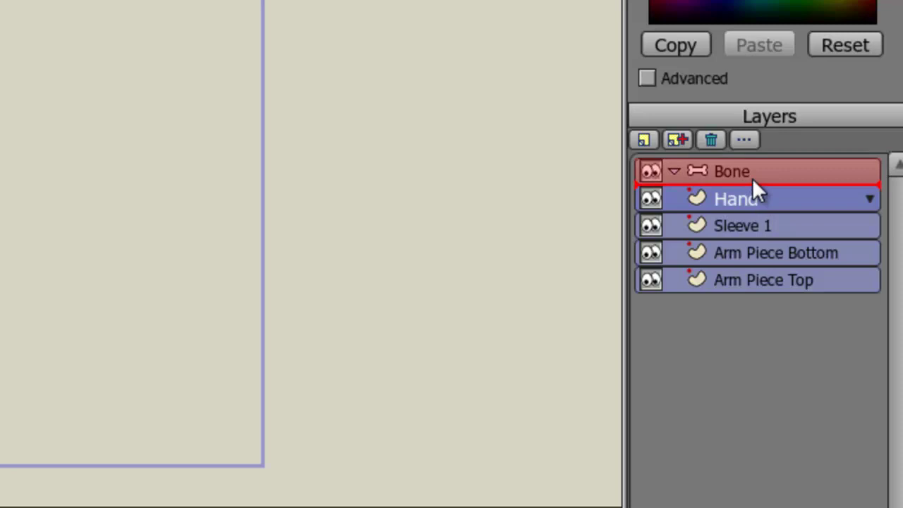
pyautogui.moveTo(752, 179); pyautogui.dragTo(752, 179)
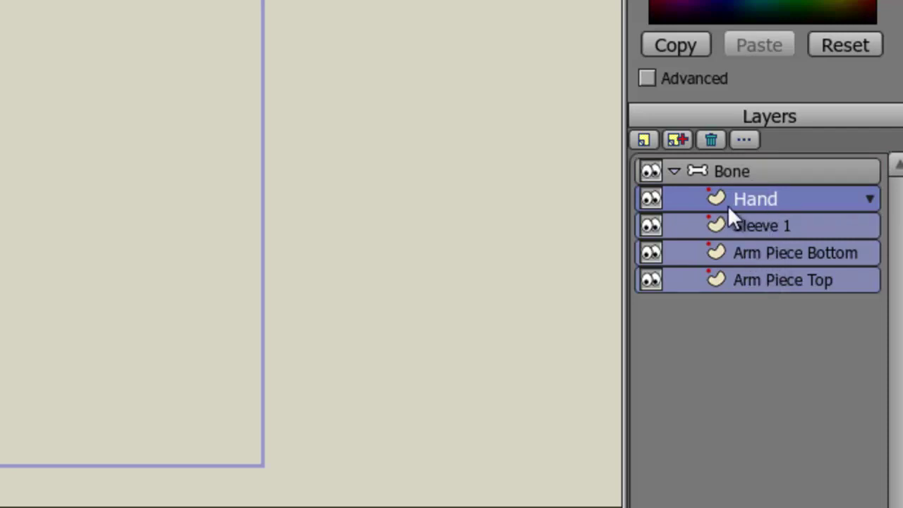
# Step: Collapse and re-expand the Bone layer to confirm its four child layers
pyautogui.click(671, 171)
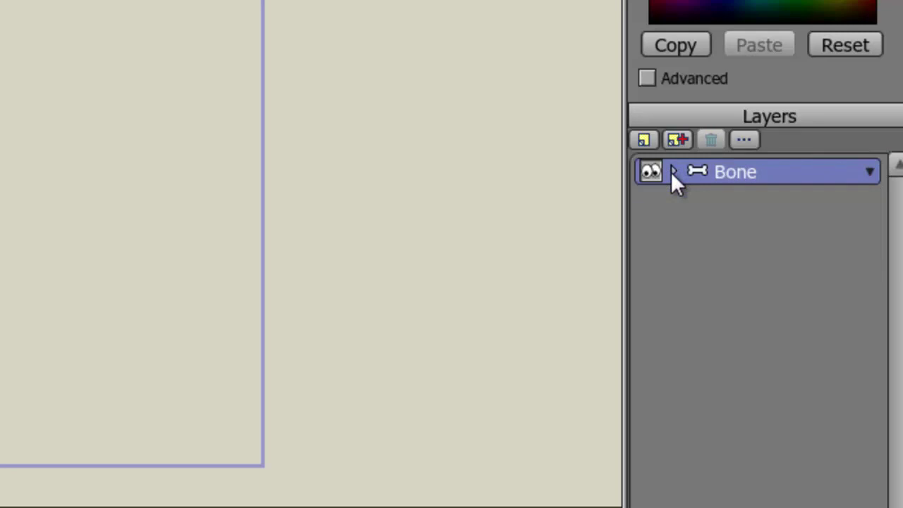
pyautogui.click(671, 172)
pyautogui.click(673, 172)
pyautogui.click(672, 172)
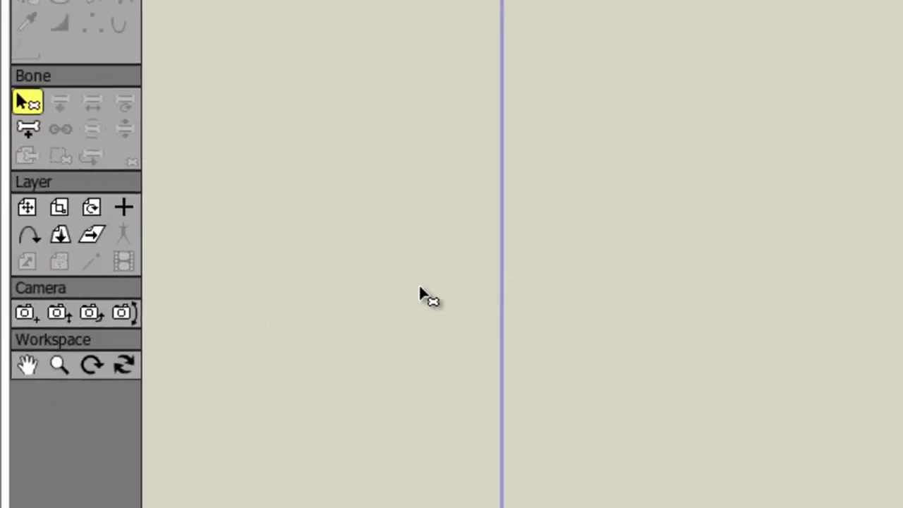
# Step: Select the Add Bone tool to draw the arm's bones
pyautogui.click(31, 134)
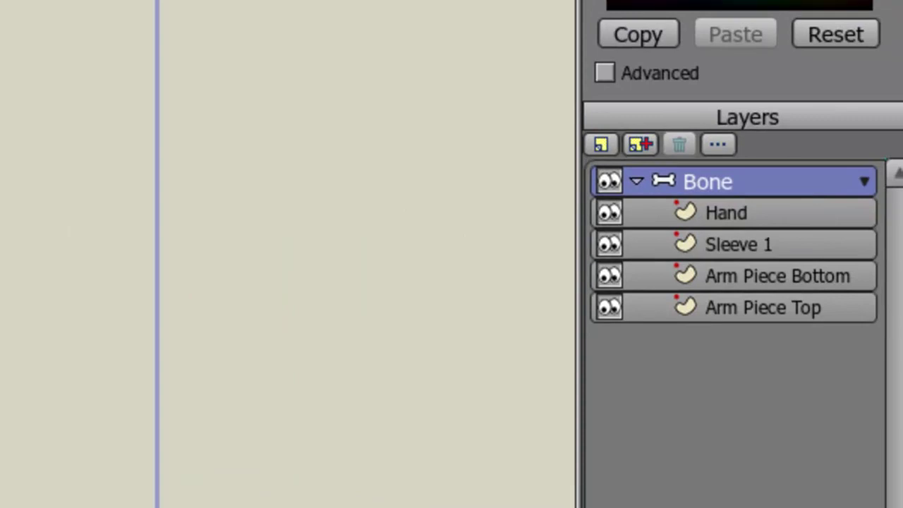
# Step: With the Hand layer selected, activate the Bind Layer tool
pyautogui.click(742, 213)
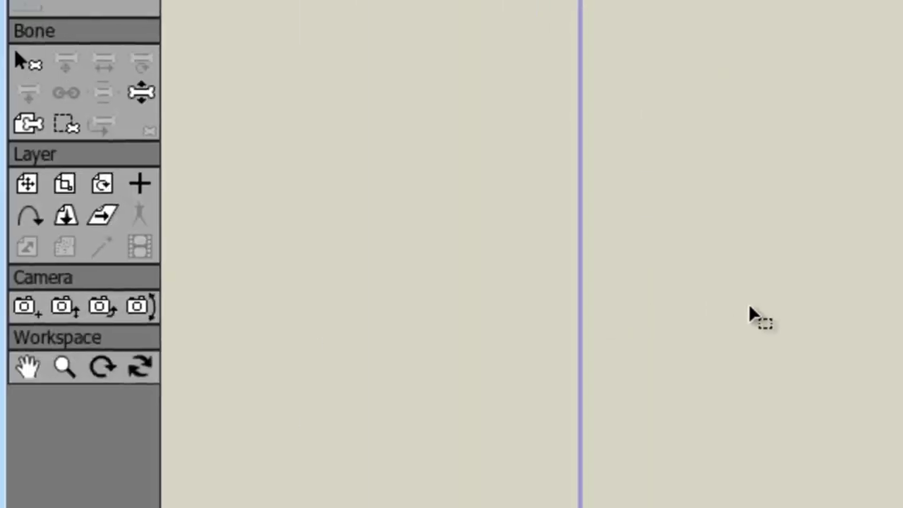
pyautogui.click(31, 128)
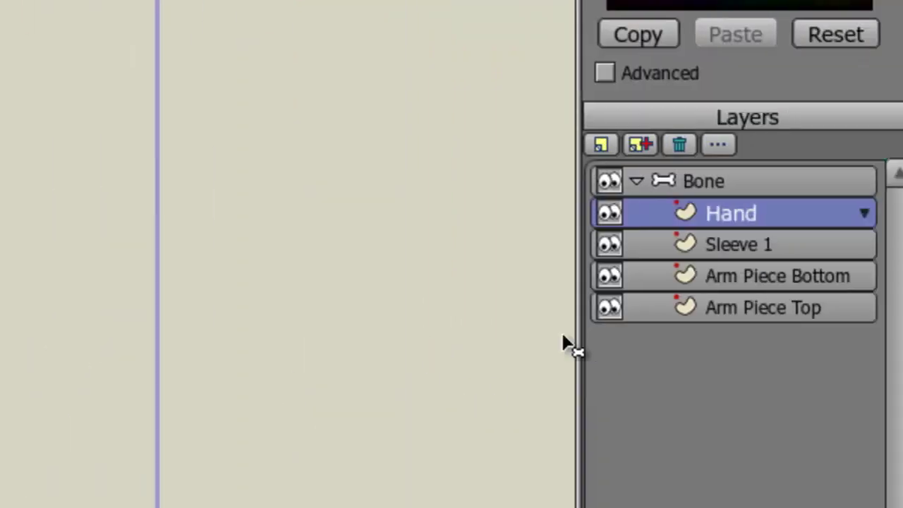
# Step: Bind Arm Piece Bottom to the forearm bone and Arm Piece Top to the upper-arm bone
pyautogui.click(776, 246)
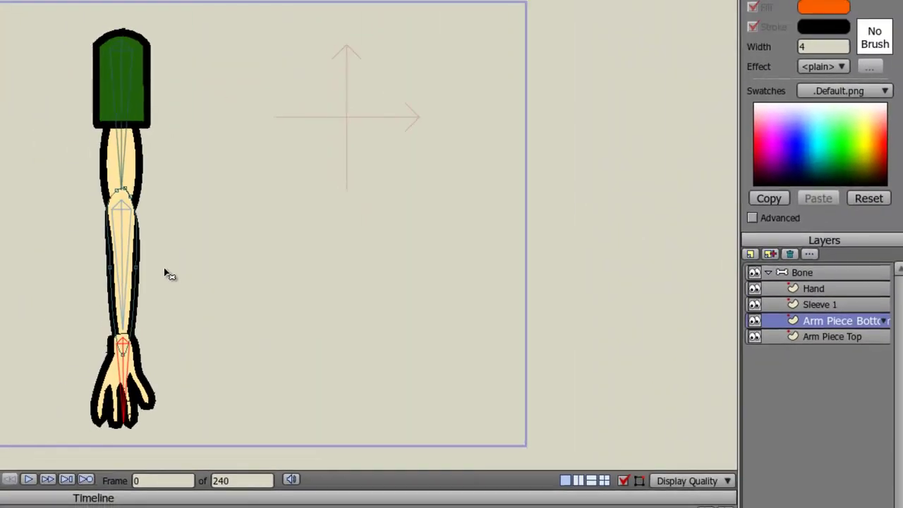
pyautogui.click(122, 247)
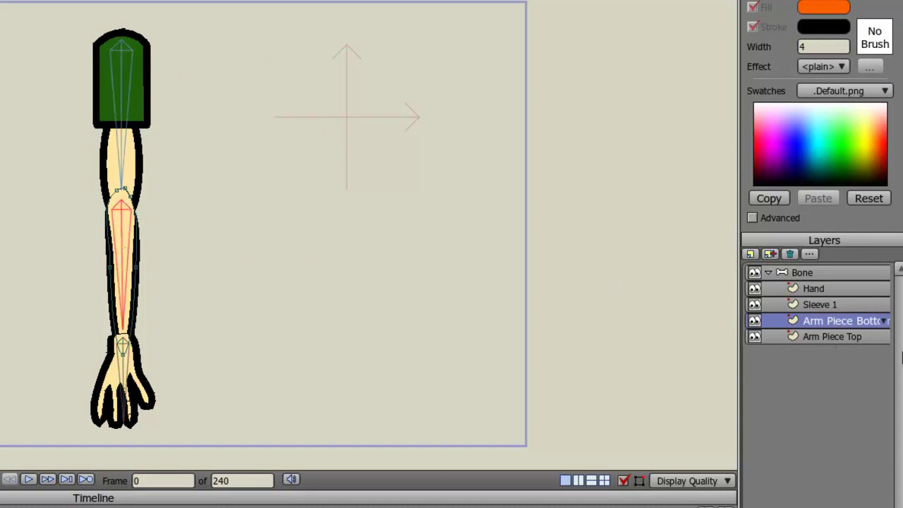
pyautogui.click(853, 340)
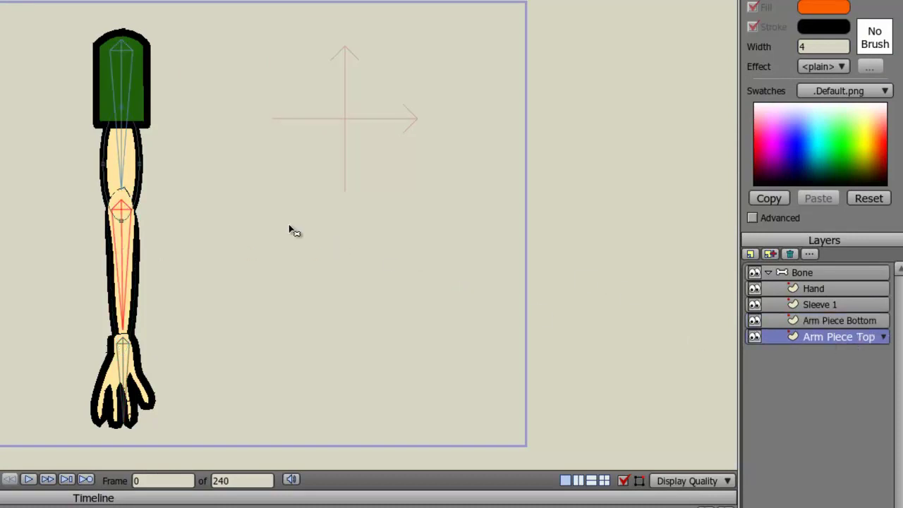
pyautogui.click(124, 168)
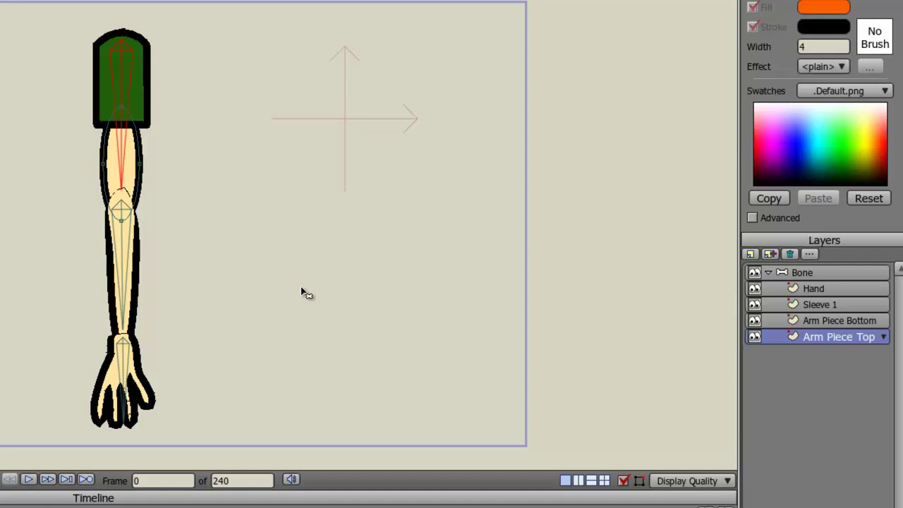
pyautogui.press('Down')
pyautogui.press('Down')
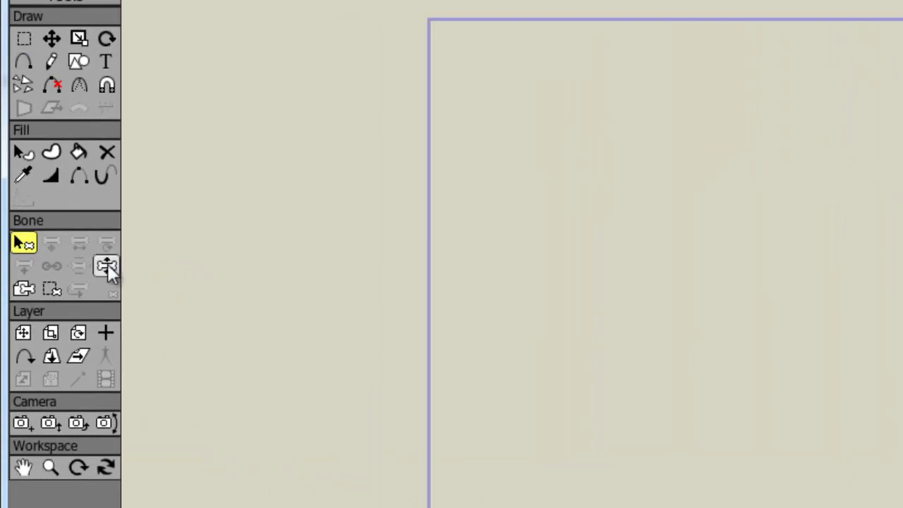
# Step: Activate the Manipulate Bones tool to pose the arm with inverse kinematics
pyautogui.click(107, 265)
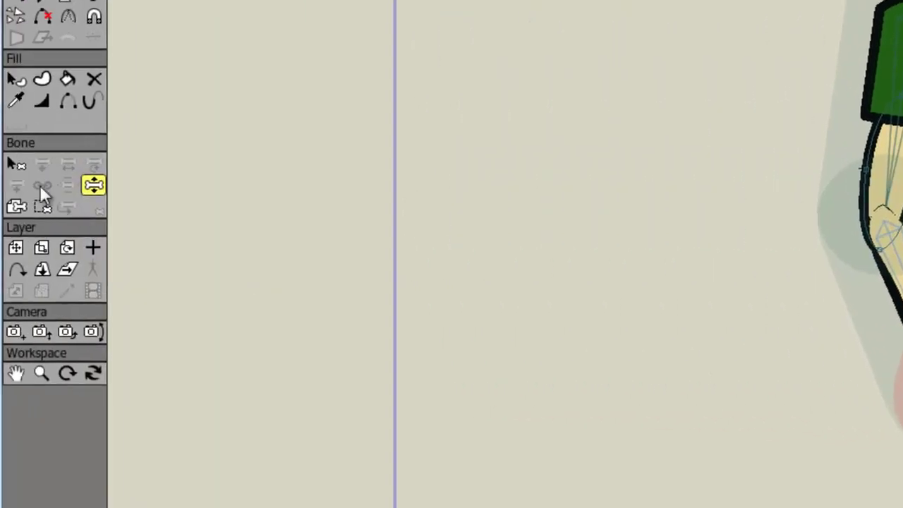
# Step: With Select Bone active, open the hand bone's Bone Constraints dropdown
pyautogui.click(15, 177)
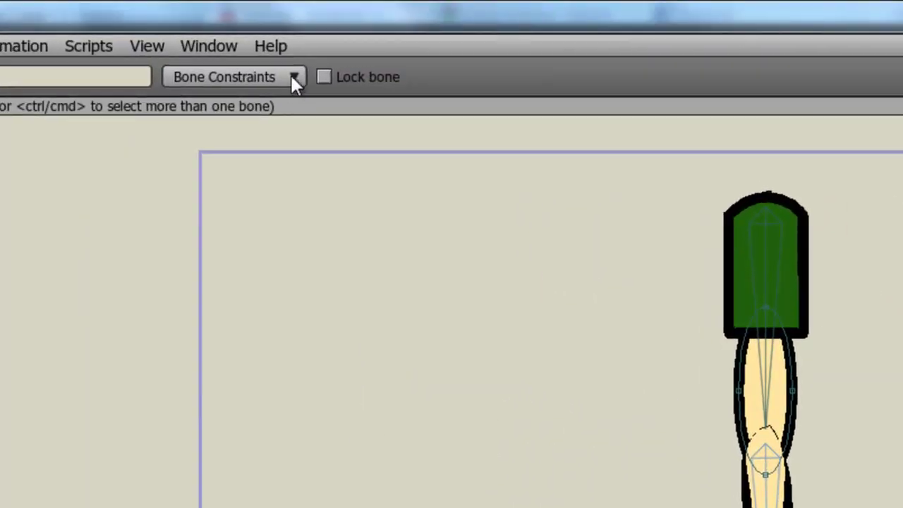
pyautogui.click(293, 77)
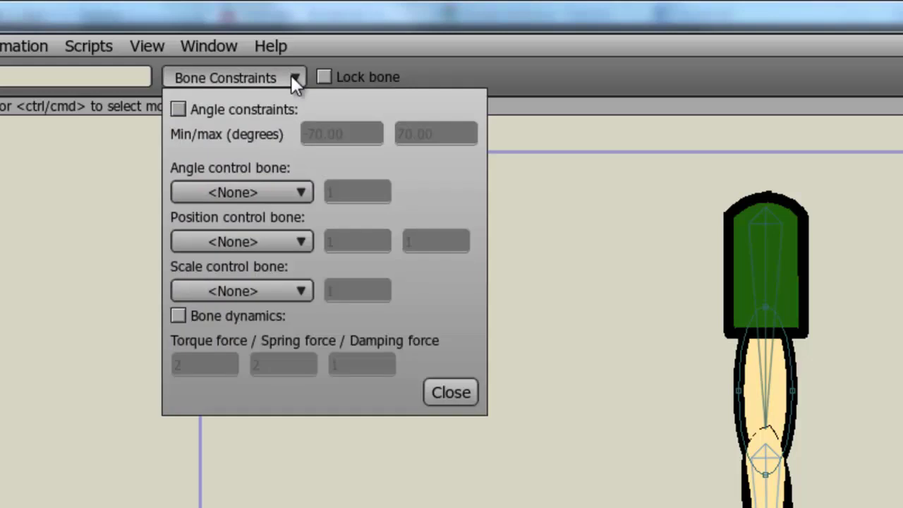
# Step: Enable angle constraints on the hand bone and set min/max to -30 and 30 degrees
pyautogui.click(178, 110)
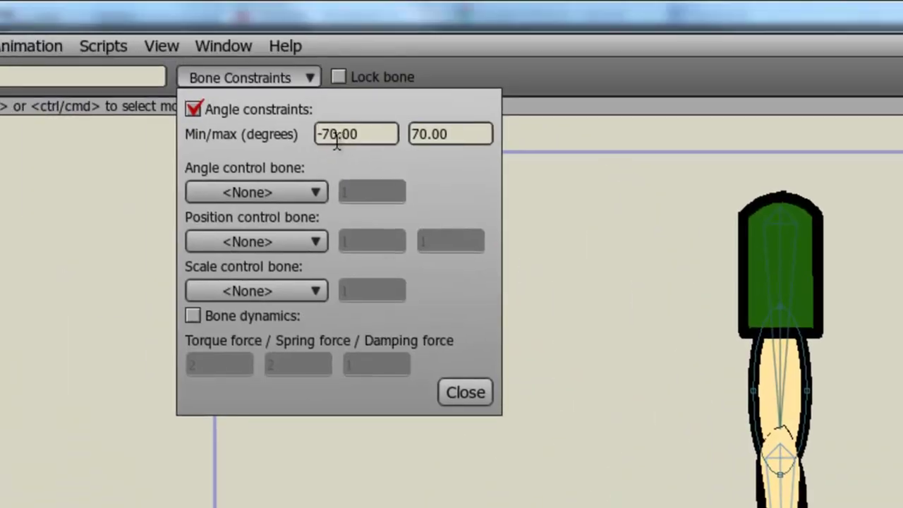
pyautogui.moveTo(329, 134); pyautogui.dragTo(322, 135)
pyautogui.write('3')
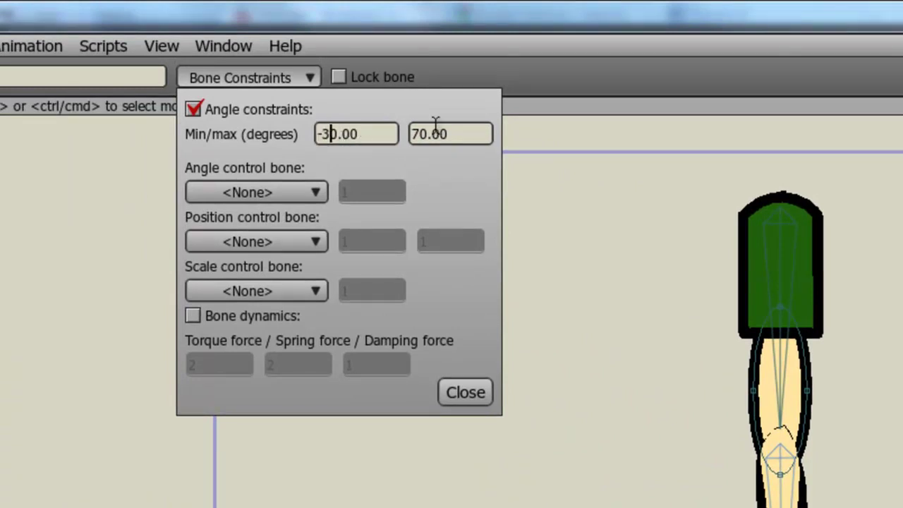
pyautogui.moveTo(421, 134); pyautogui.dragTo(414, 134)
pyautogui.write('3')
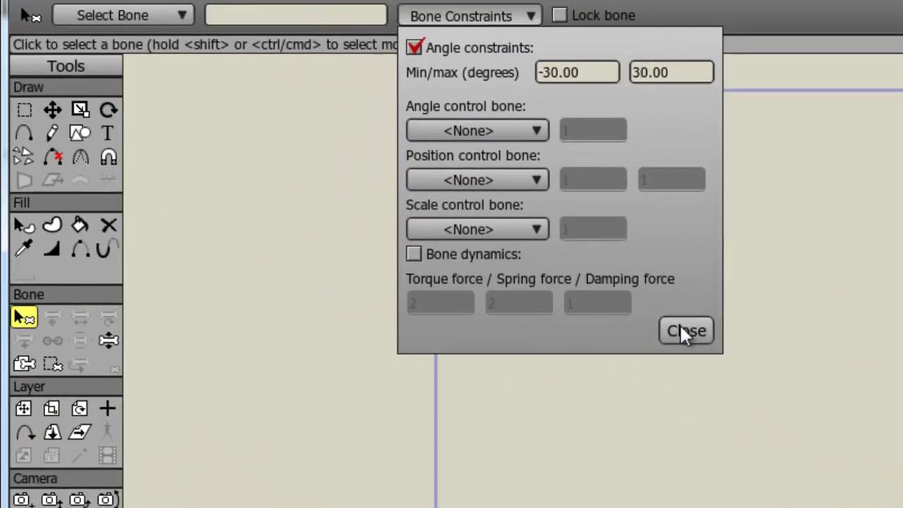
# Step: Close Bone Constraints and return to the Manipulate Bones tool
pyautogui.click(682, 330)
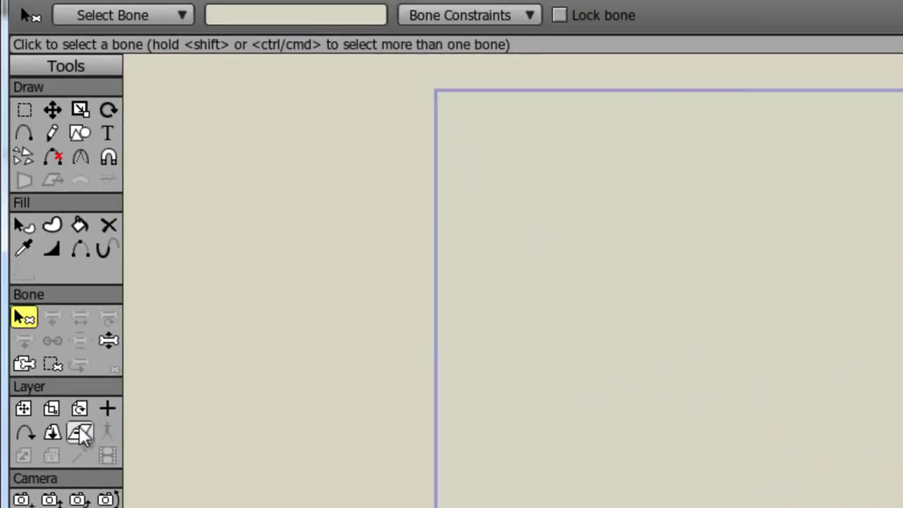
pyautogui.click(107, 342)
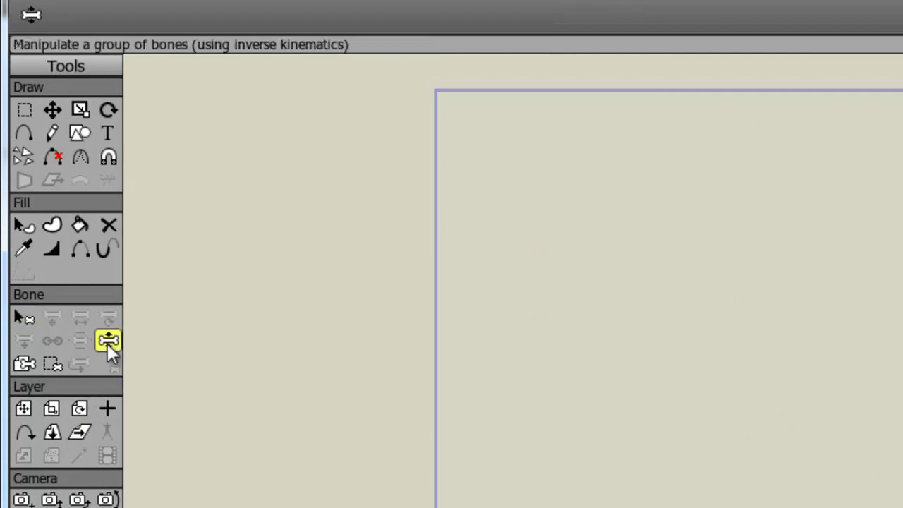